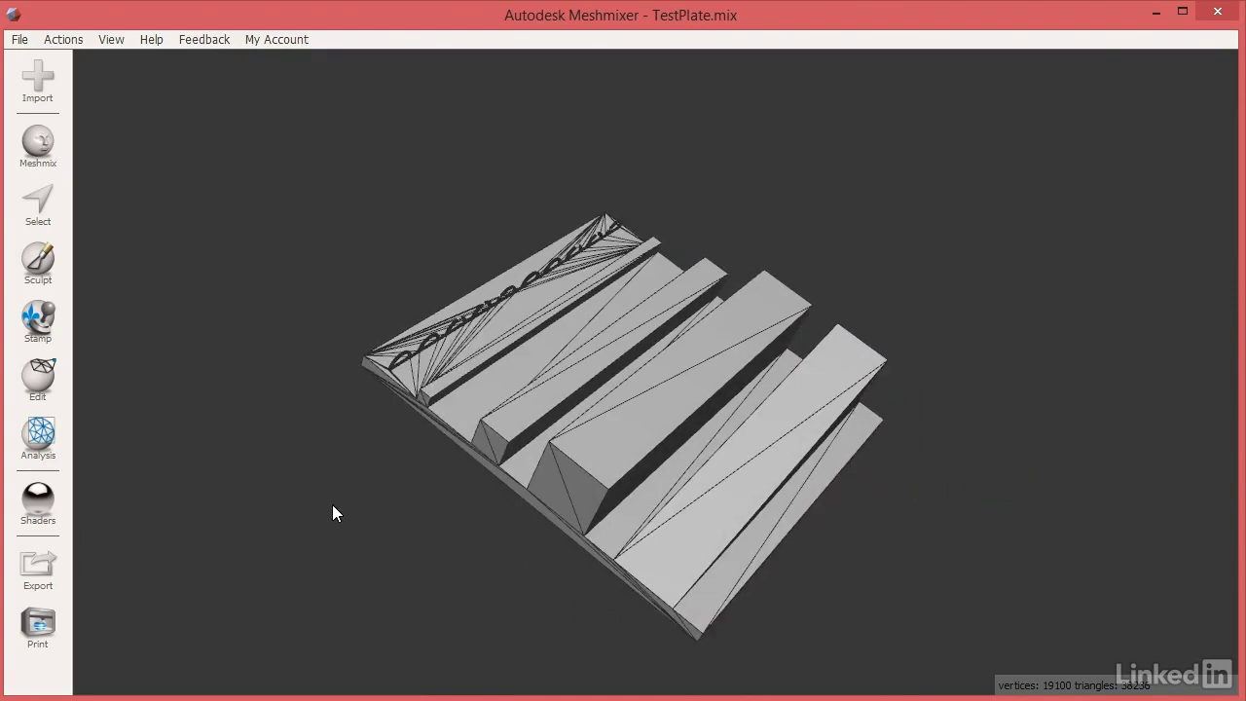
- Orbit the TestPlate model to a new viewing angle
mouse_move(334, 509)
right_down()
mouse_move(377, 508)
mouse_move(375, 535)
mouse_move(456, 553)
mouse_move(414, 575)
mouse_move(310, 487)
mouse_move(348, 481)
right_up()
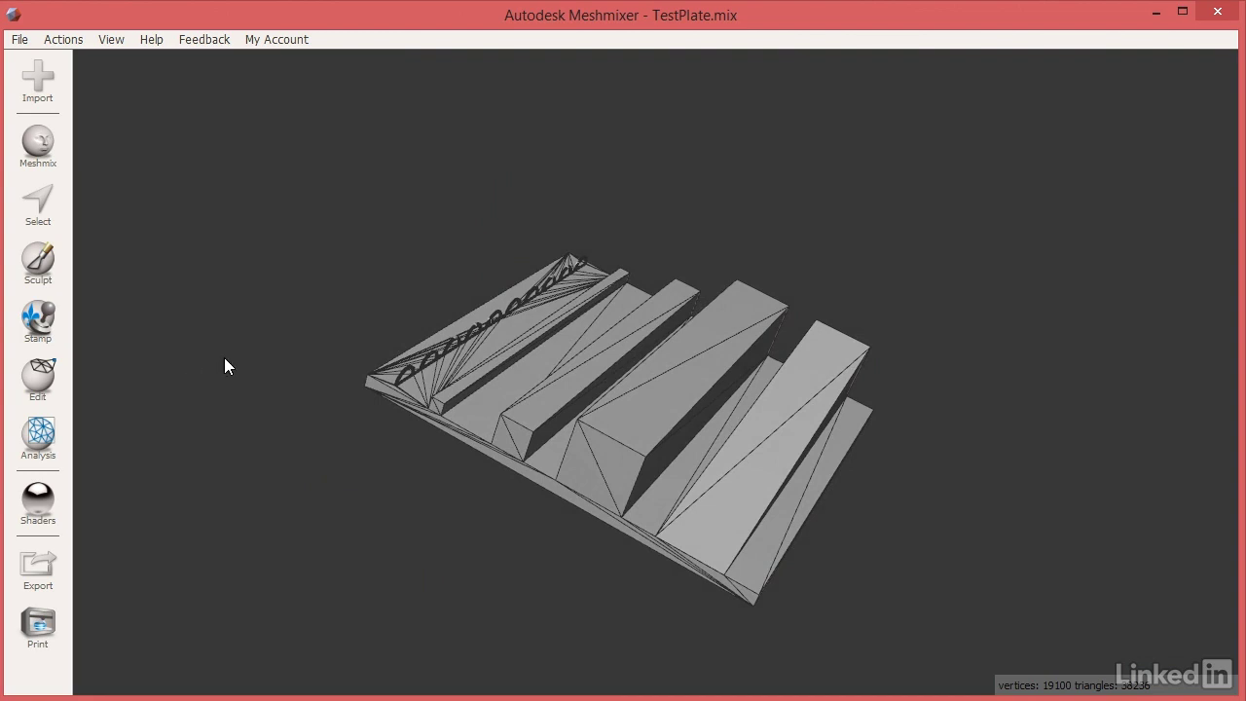
- Pick a different sculpt brush, enlarge it to size 73, and stroke across the plate
click(60, 277)
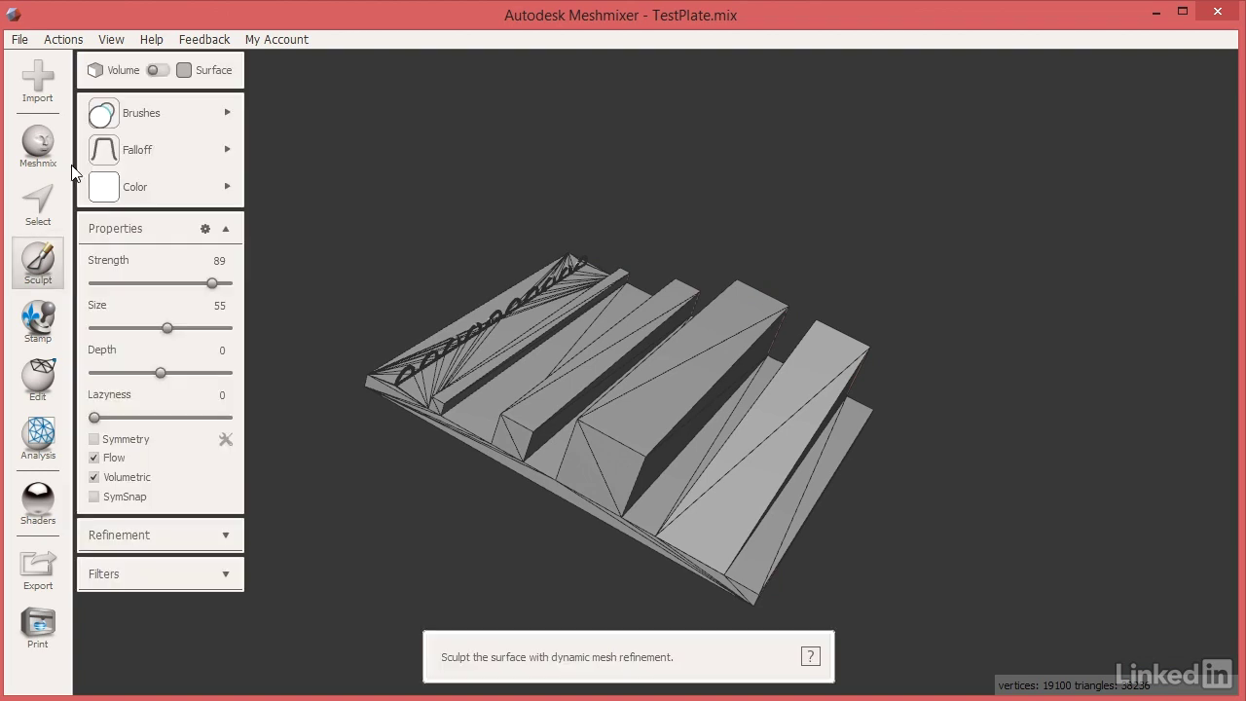
click(175, 113)
click(371, 183)
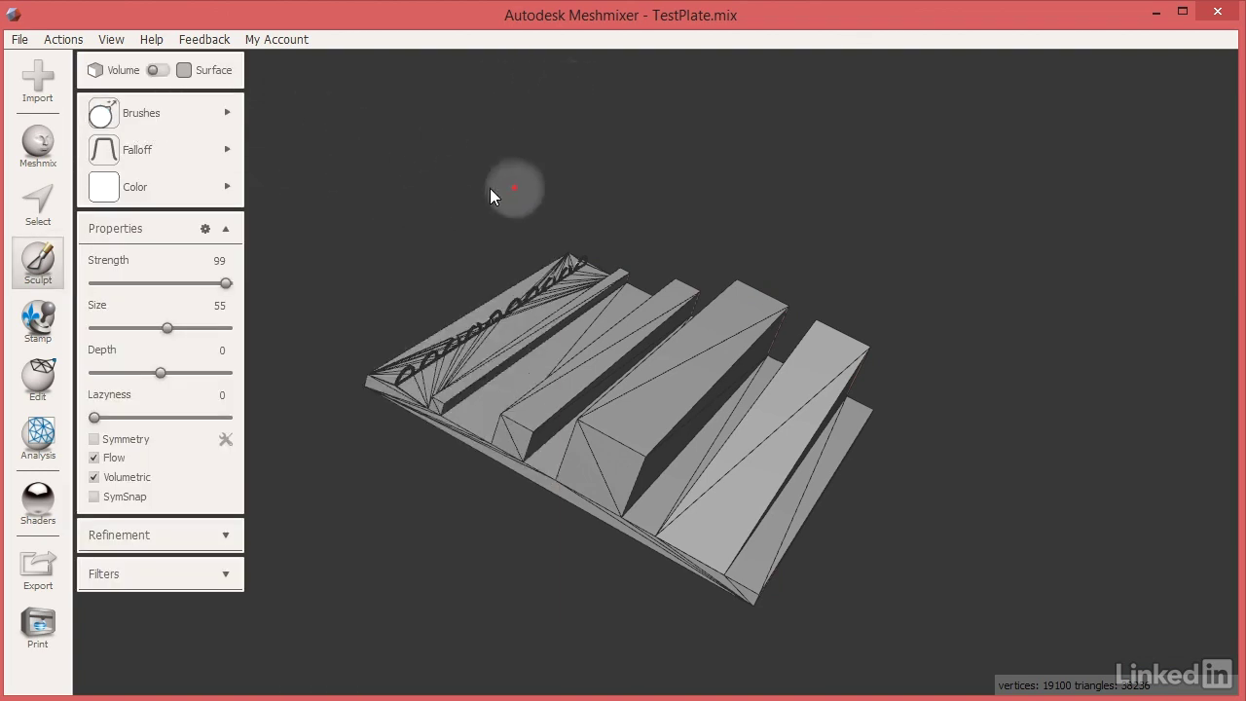
key(bracketright)
key(bracketright)
key(bracketright)
key(bracketright)
key(bracketright)
key(bracketright)
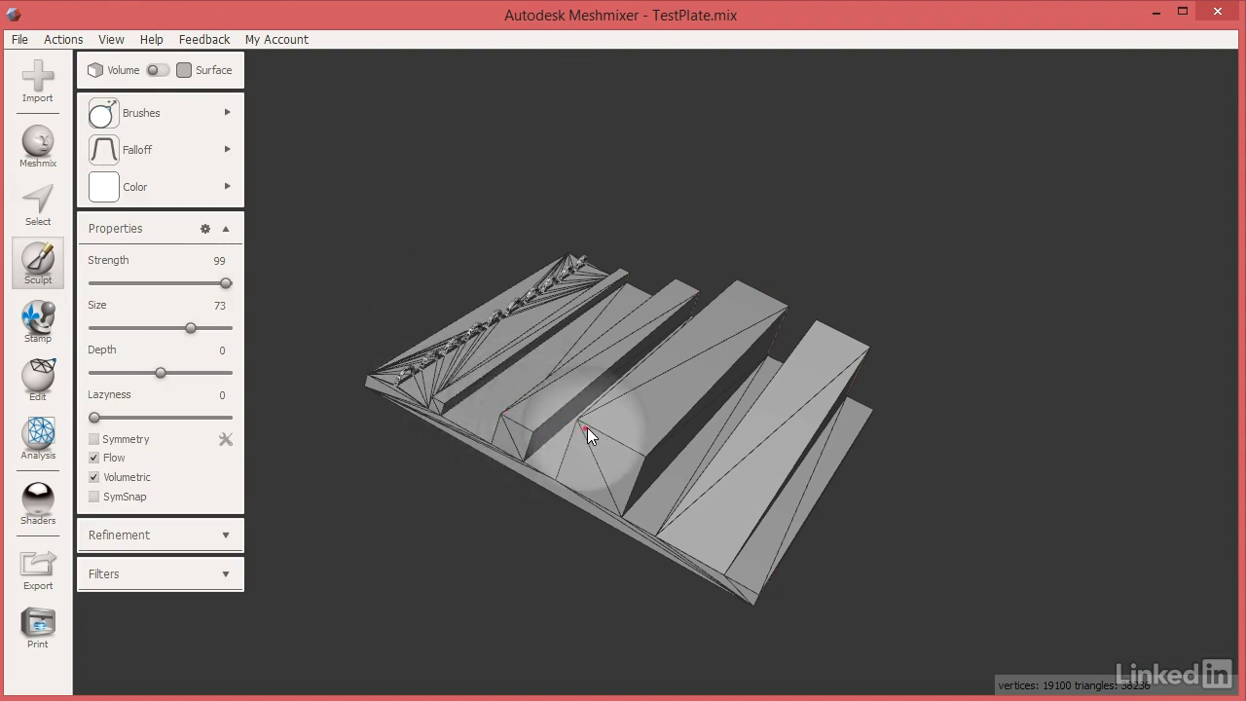
mouse_move(588, 427)
mouse_down()
mouse_move(641, 431)
mouse_move(717, 398)
mouse_move(815, 433)
mouse_move(698, 534)
mouse_move(766, 528)
mouse_move(805, 404)
mouse_move(527, 339)
mouse_move(503, 373)
mouse_move(708, 458)
mouse_up()
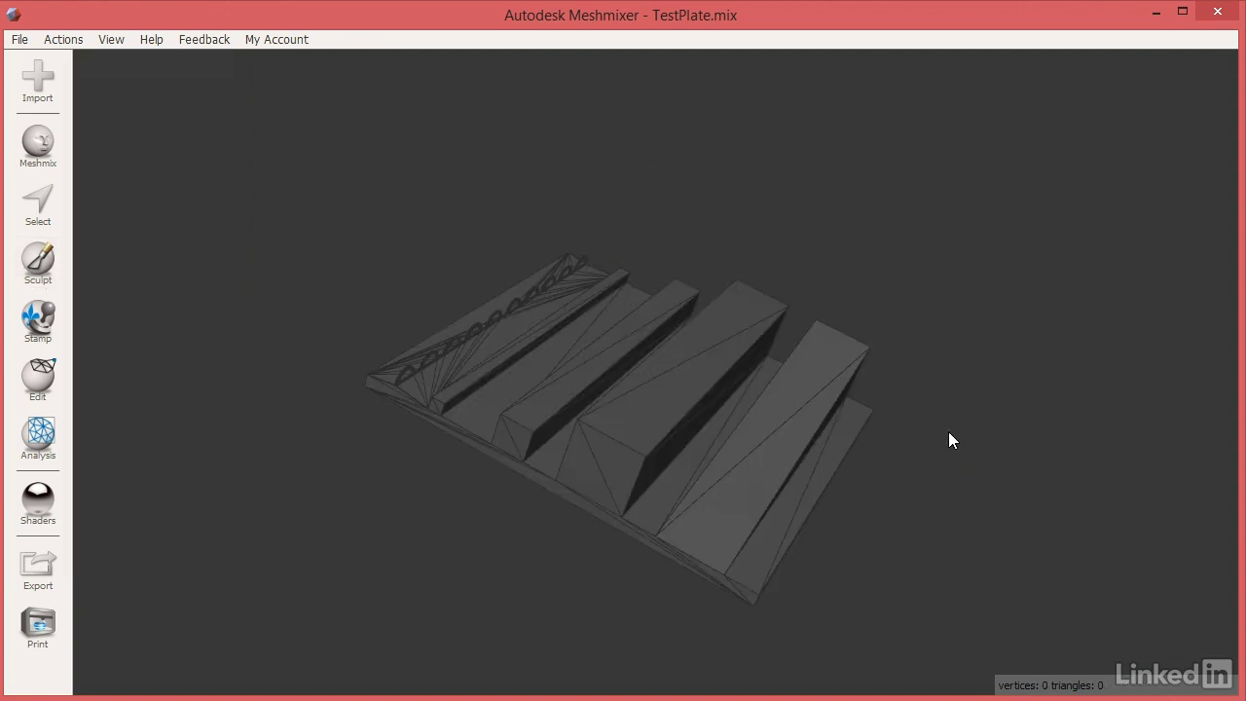
- Orbit and zoom around the plate to inspect the finely meshed looped rib on its front ridge
click(737, 425)
right_drag(733, 429, 801, 471)
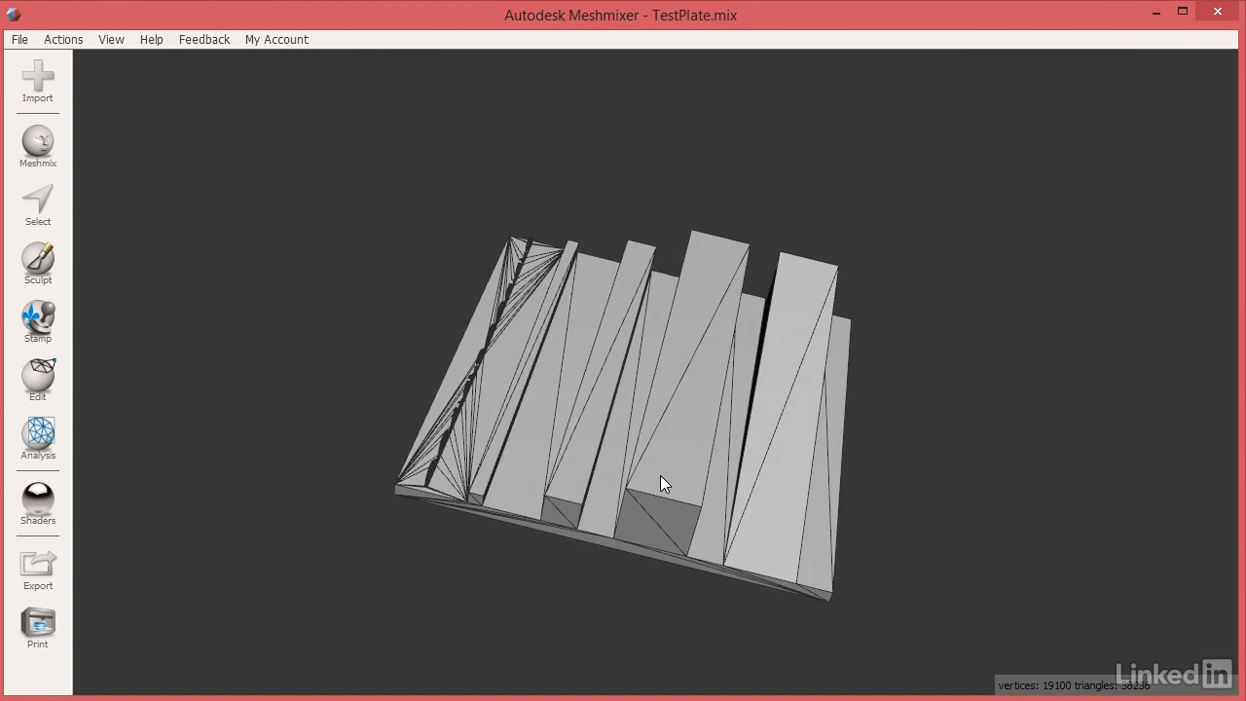
right_drag(678, 490, 575, 478)
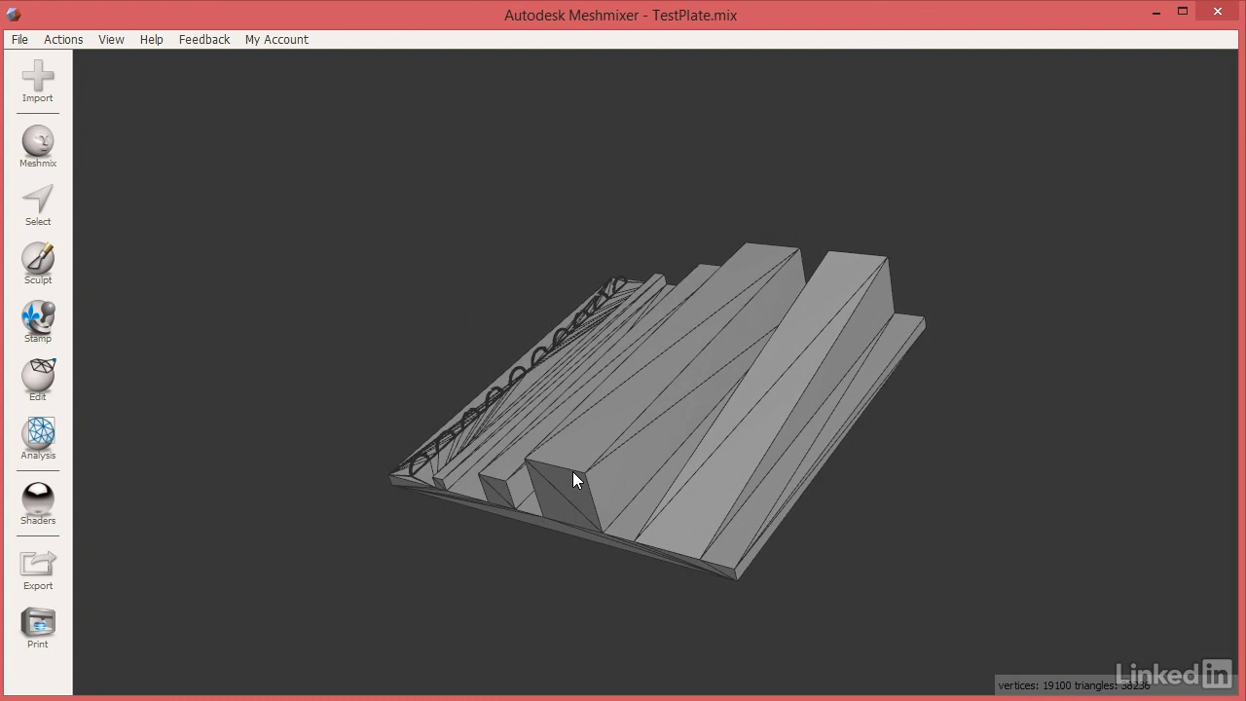
right_drag(573, 471, 473, 436)
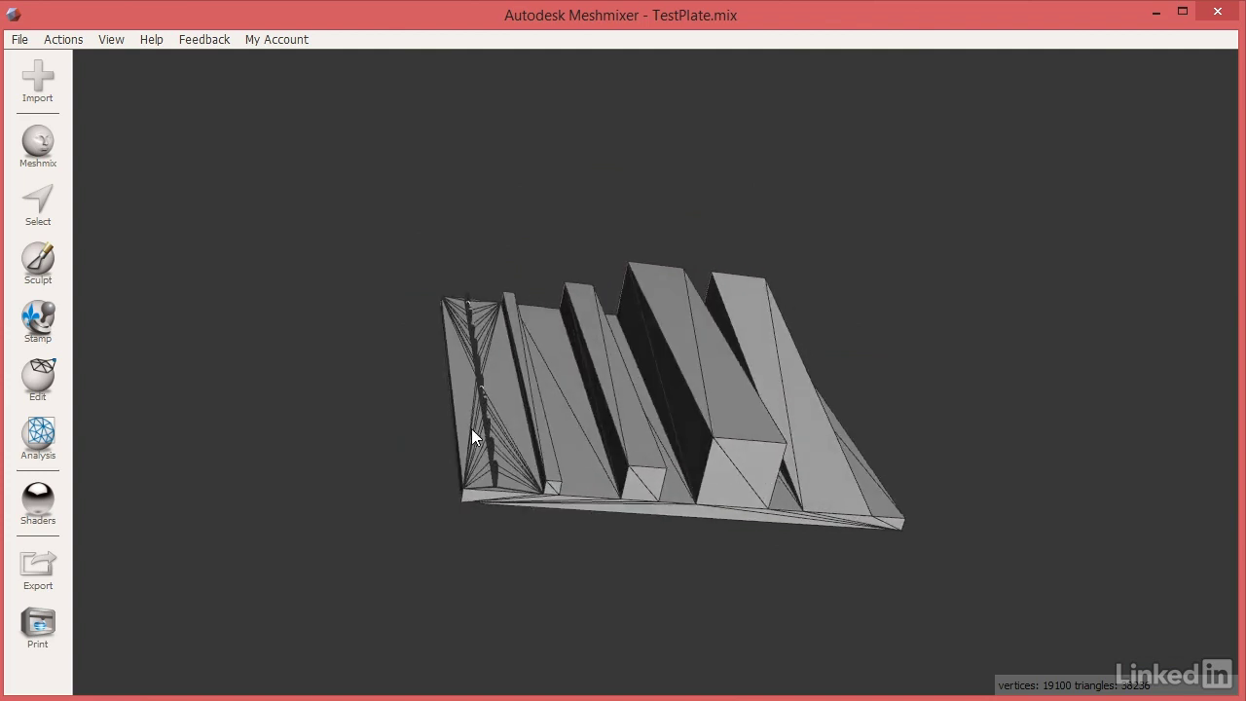
scroll(581, 350, up, 6)
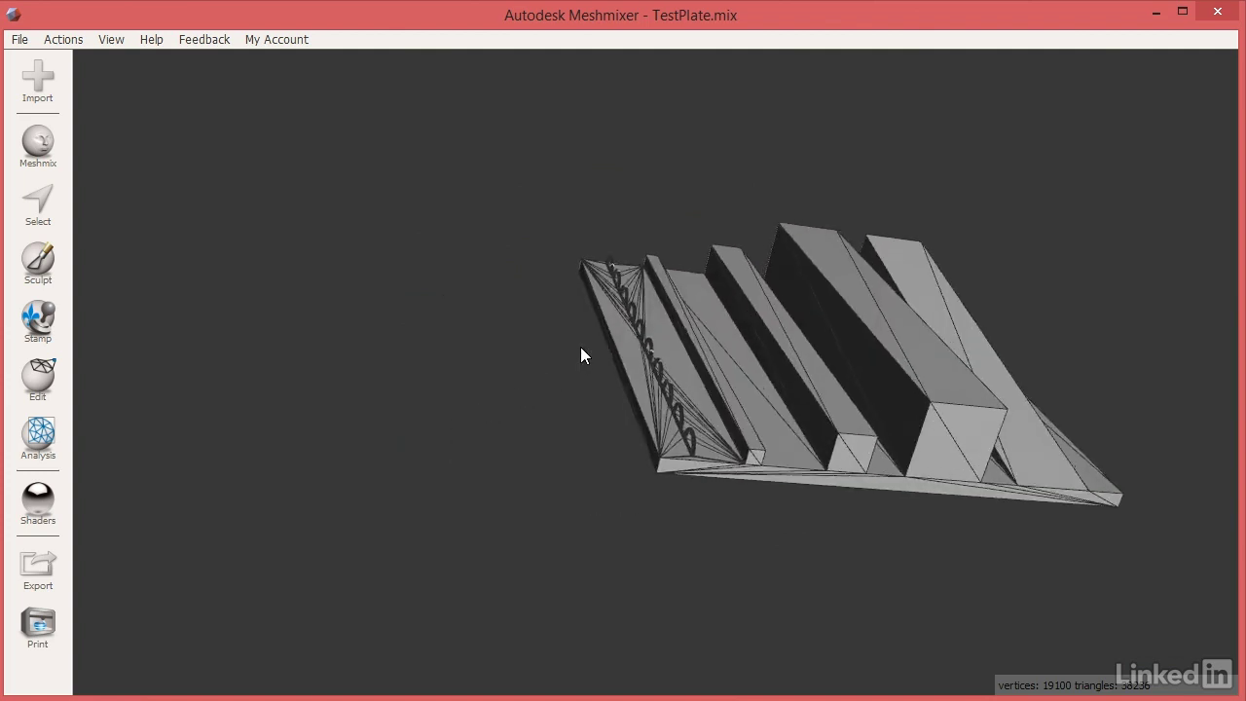
scroll(603, 357, up, 8)
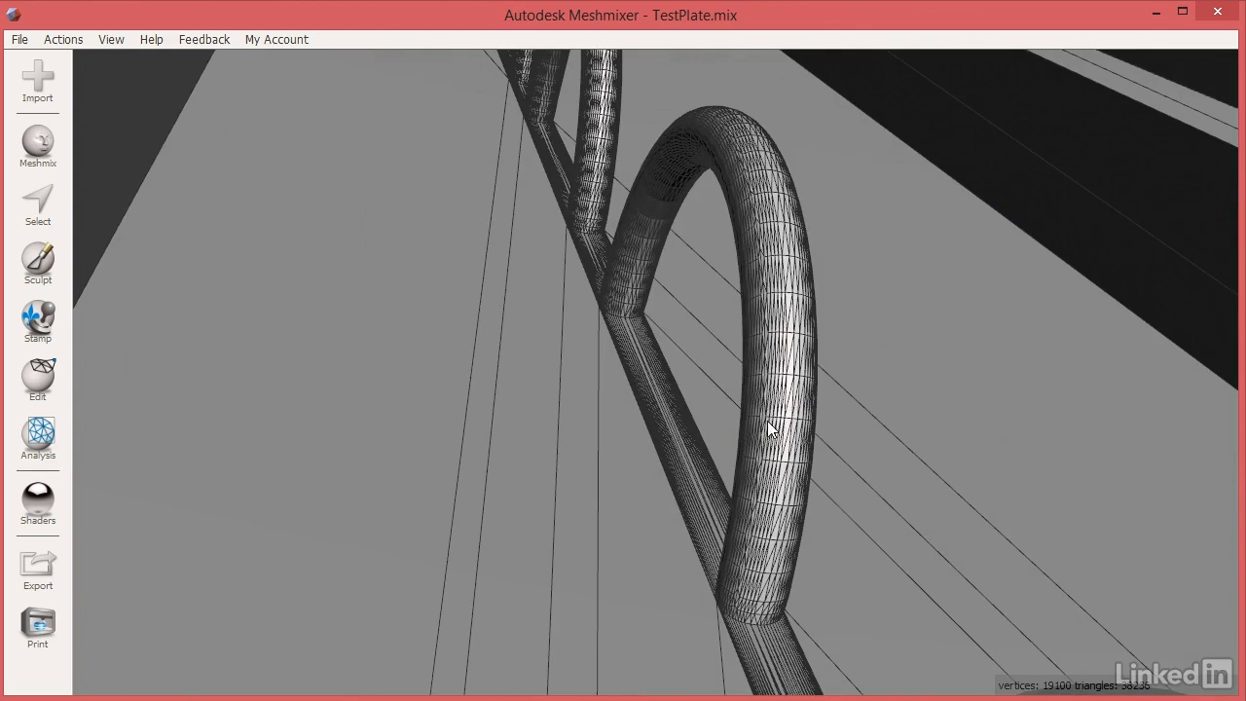
scroll(770, 424, down, 10)
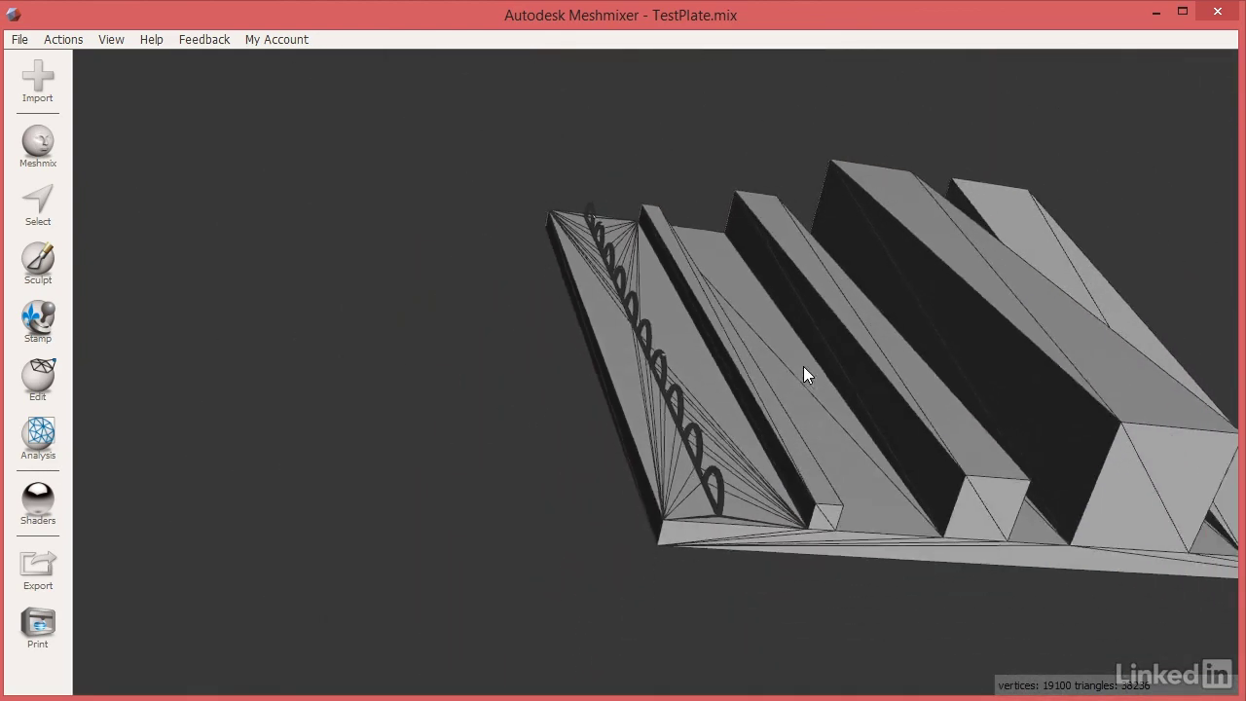
right_drag(805, 375, 656, 292)
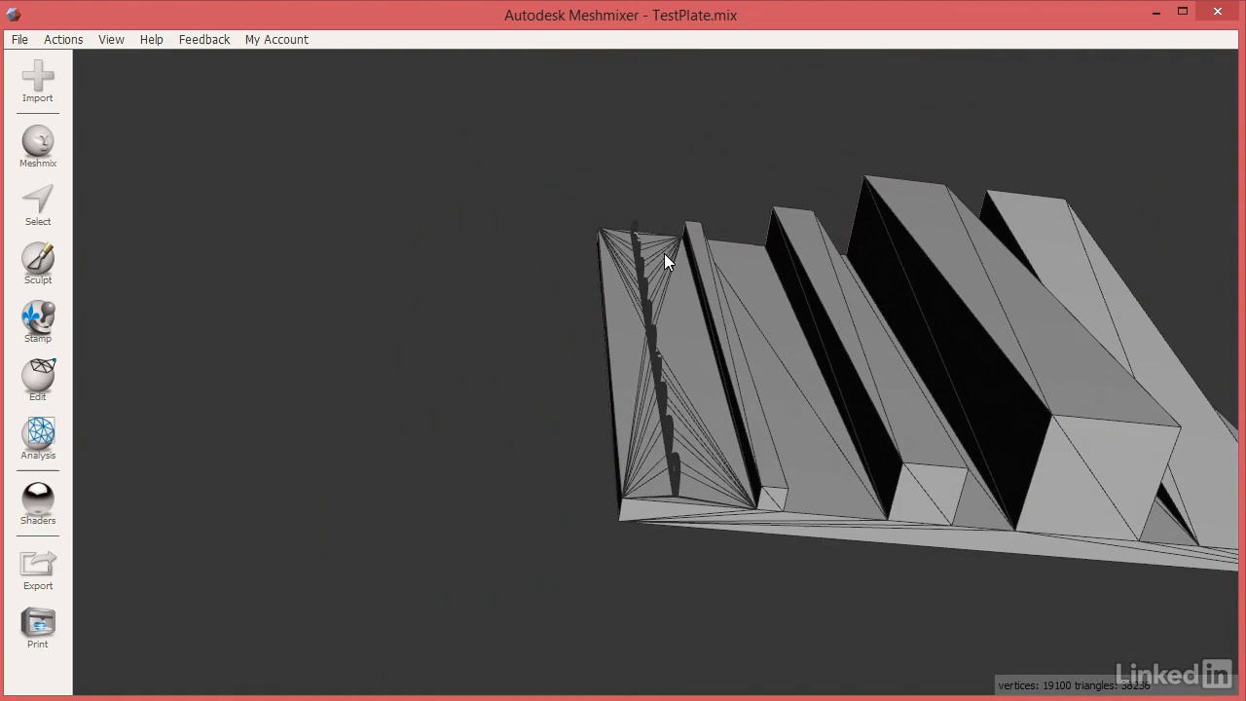
right_drag(867, 374, 670, 484)
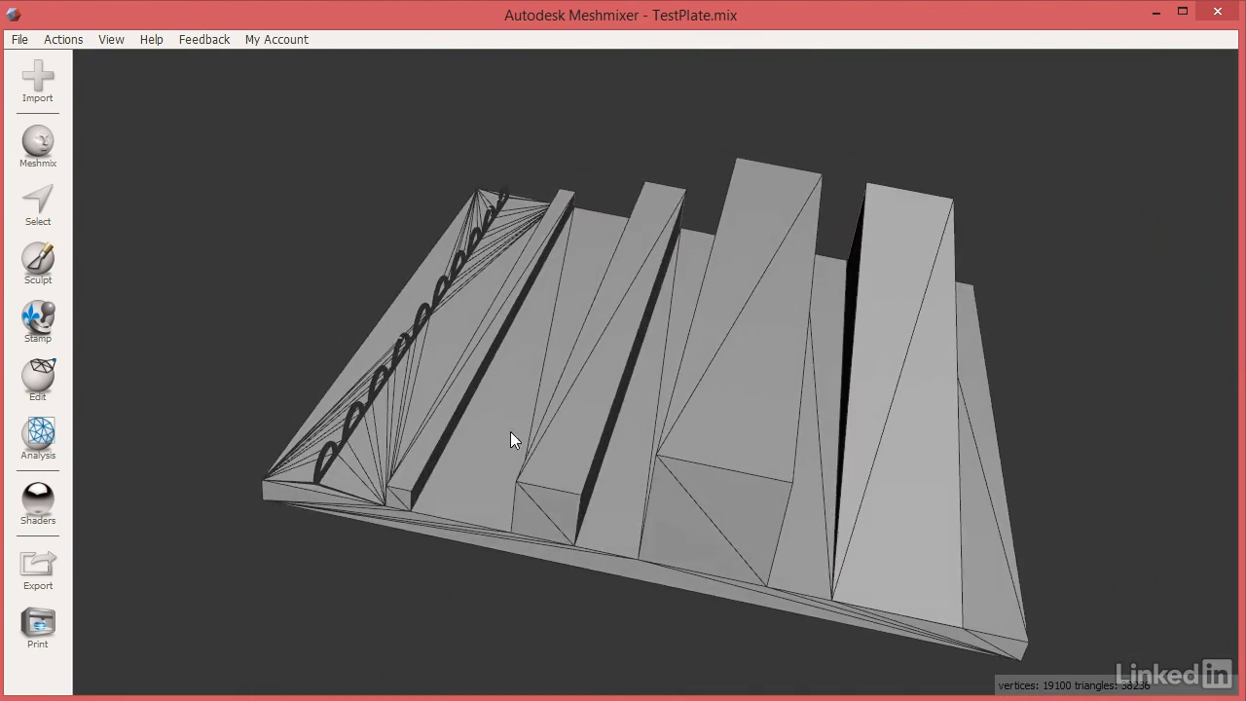
- Select one flat strip of the plate and expand it to the whole connected mesh
click(32, 220)
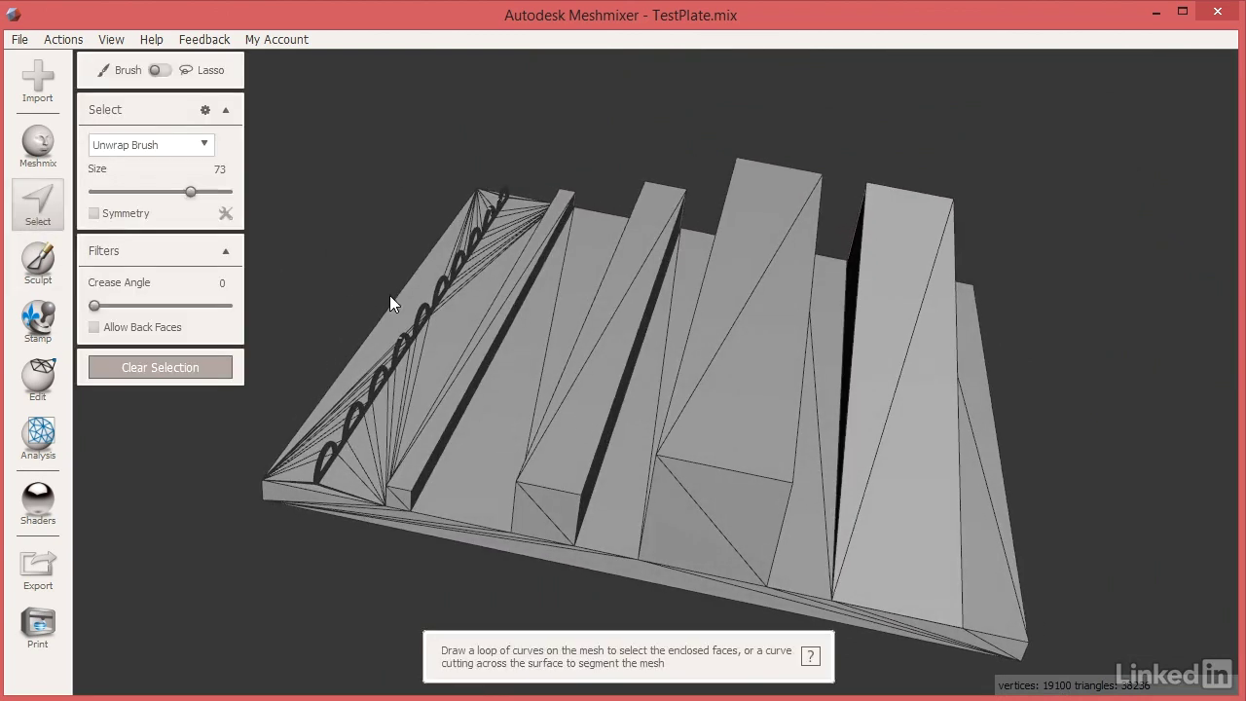
click(520, 389)
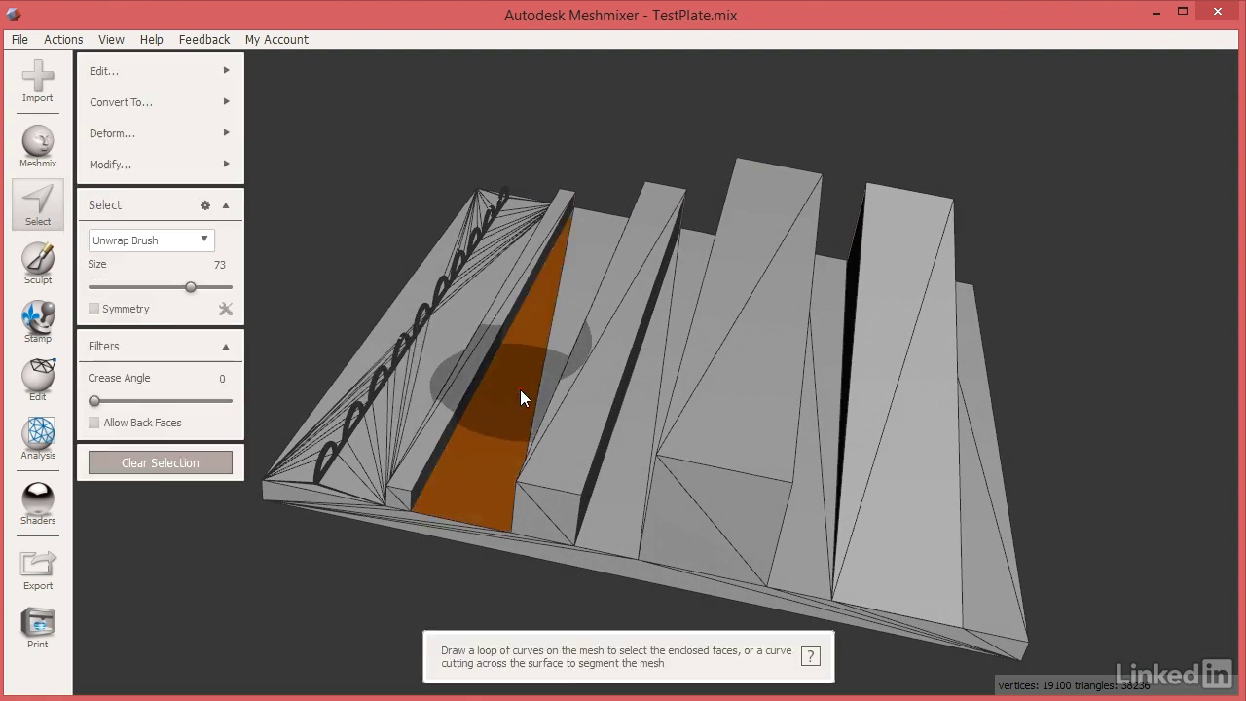
mouse_move(202, 171)
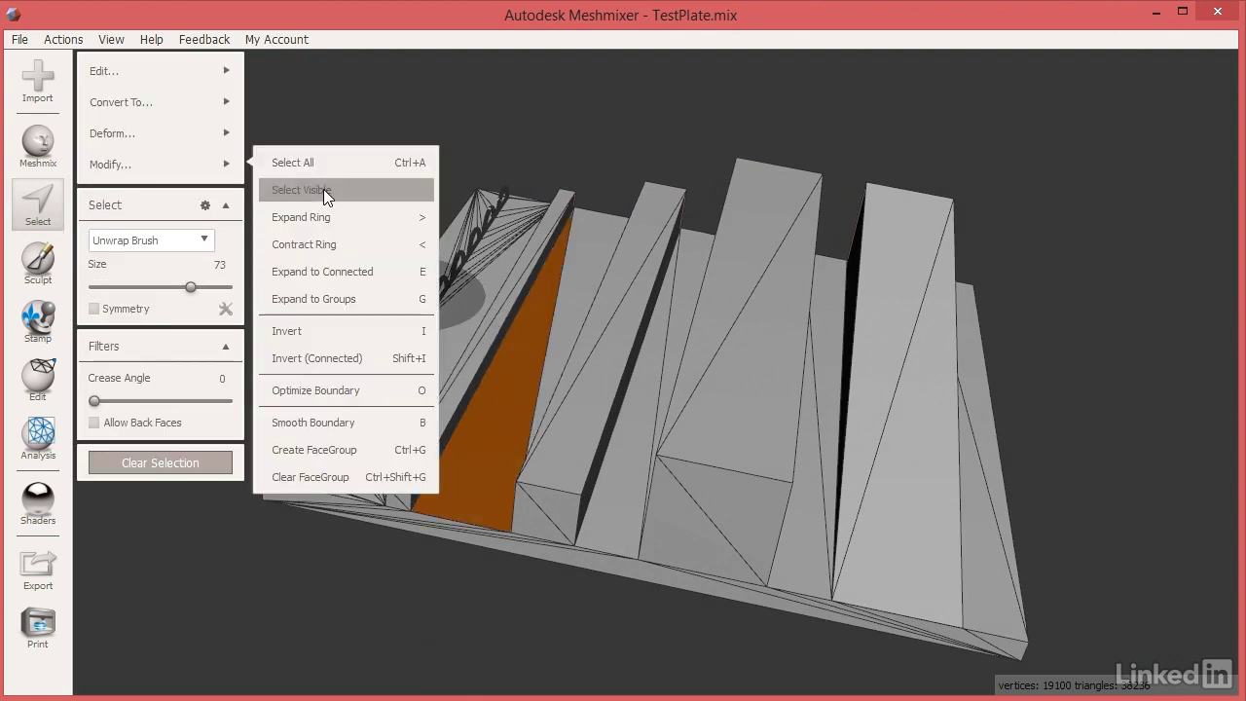
click(355, 273)
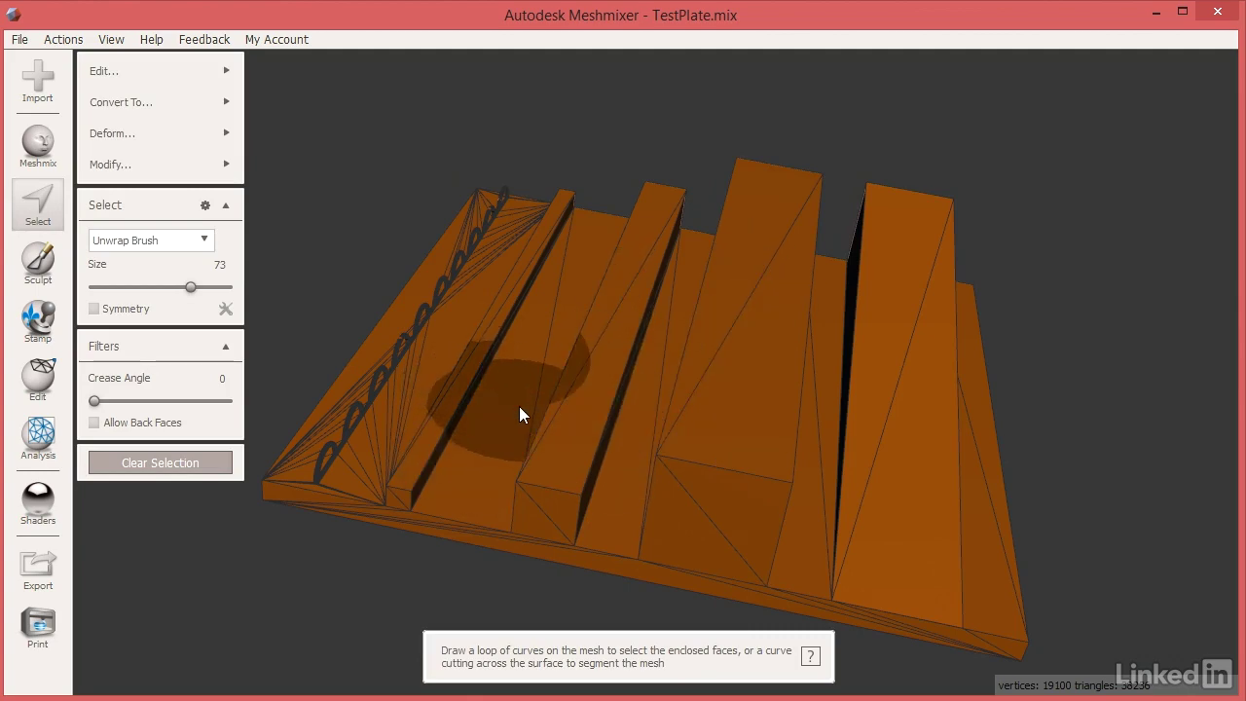
mouse_move(520, 414)
right_down()
mouse_move(673, 379)
mouse_move(574, 409)
mouse_move(520, 404)
mouse_move(587, 392)
right_up()
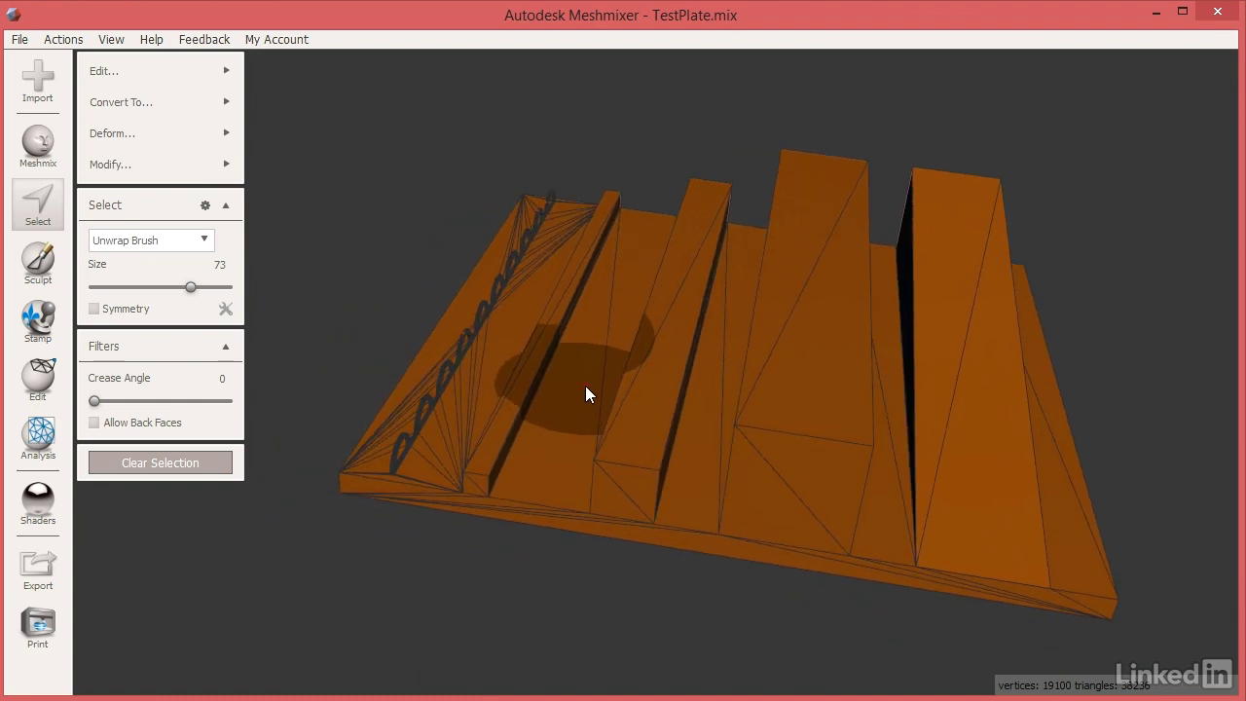
mouse_move(157, 78)
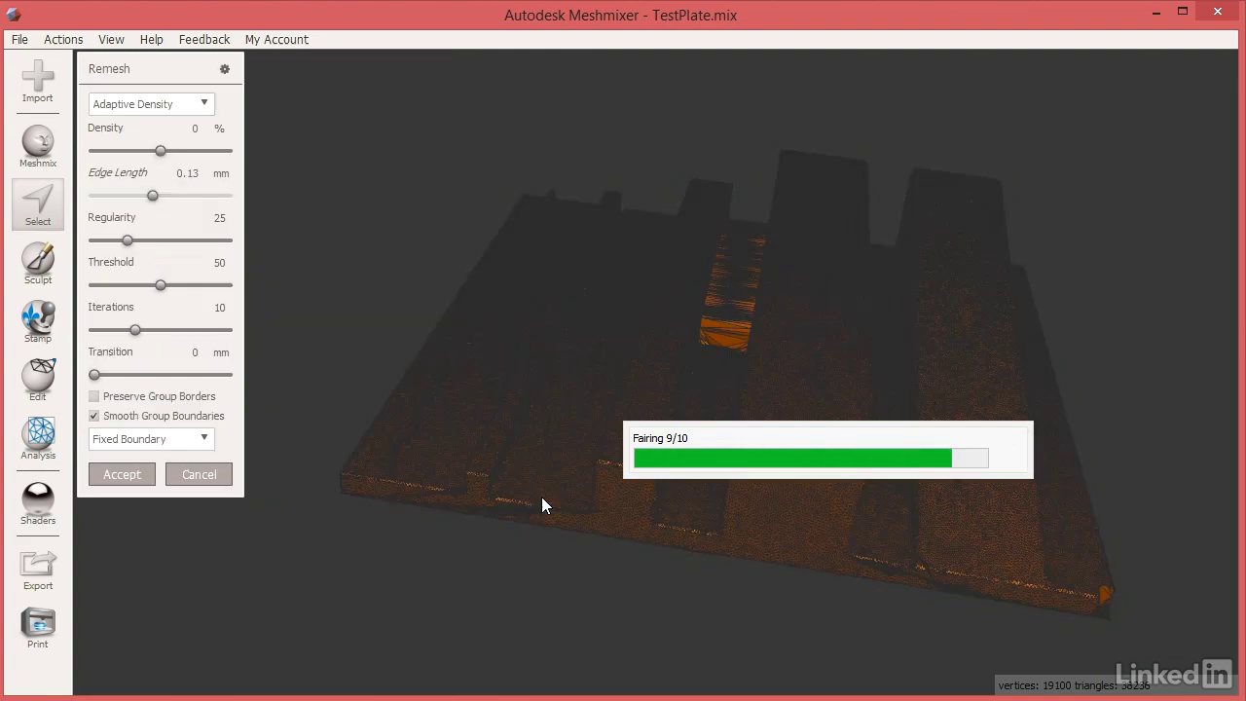
- Orbit the Adaptive Density remesh preview from top-down and low edge-on angles
right_drag(684, 455, 743, 487)
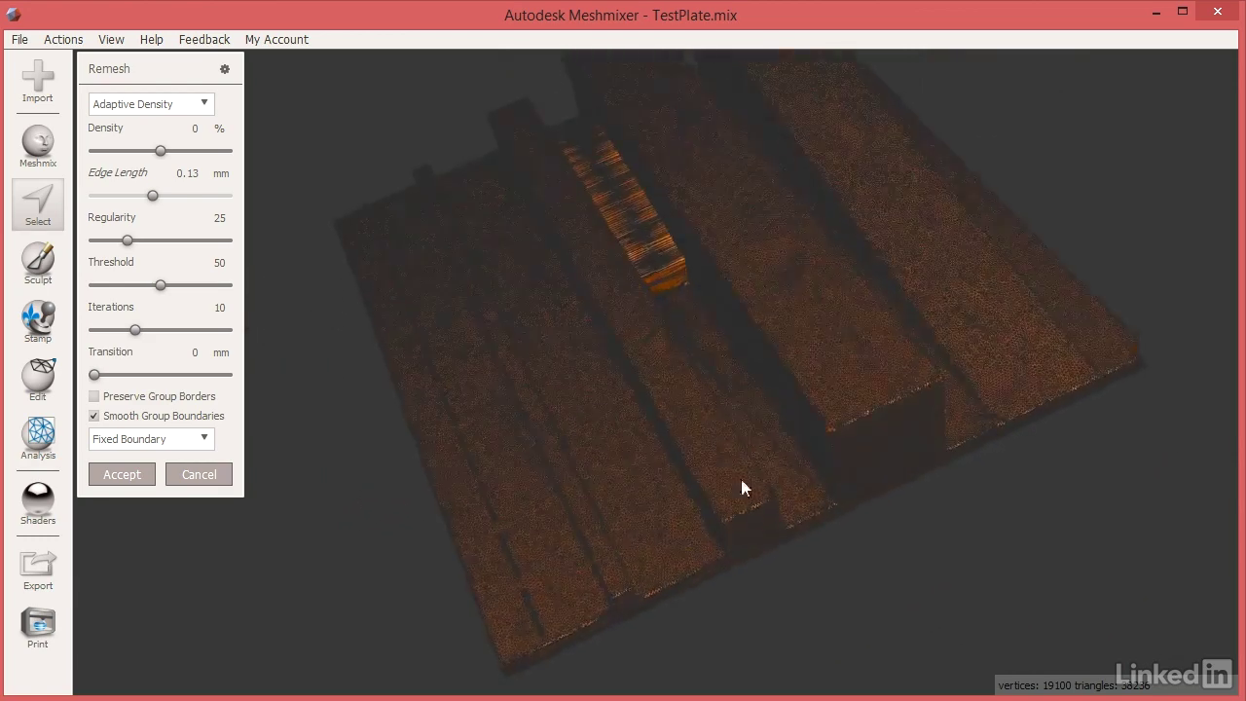
right_drag(633, 237, 552, 311)
- Switch the remesh type to Linear Subdivision and inspect the dense result up close
click(129, 104)
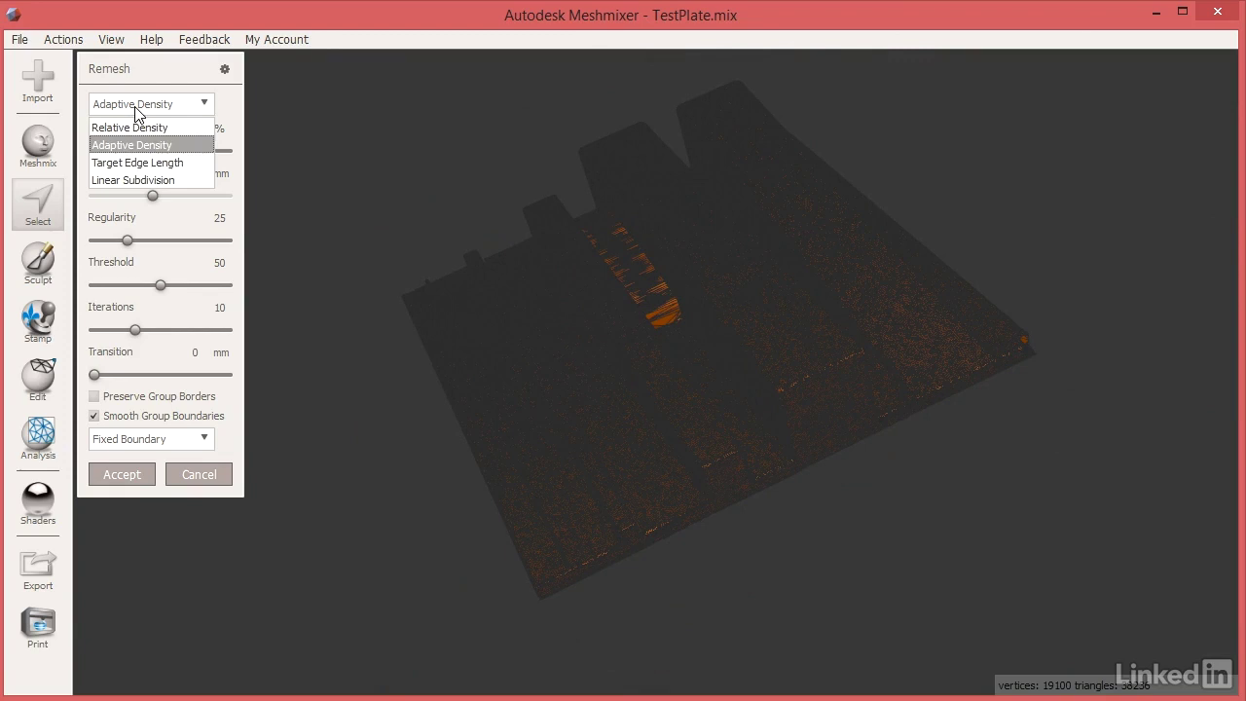
click(153, 180)
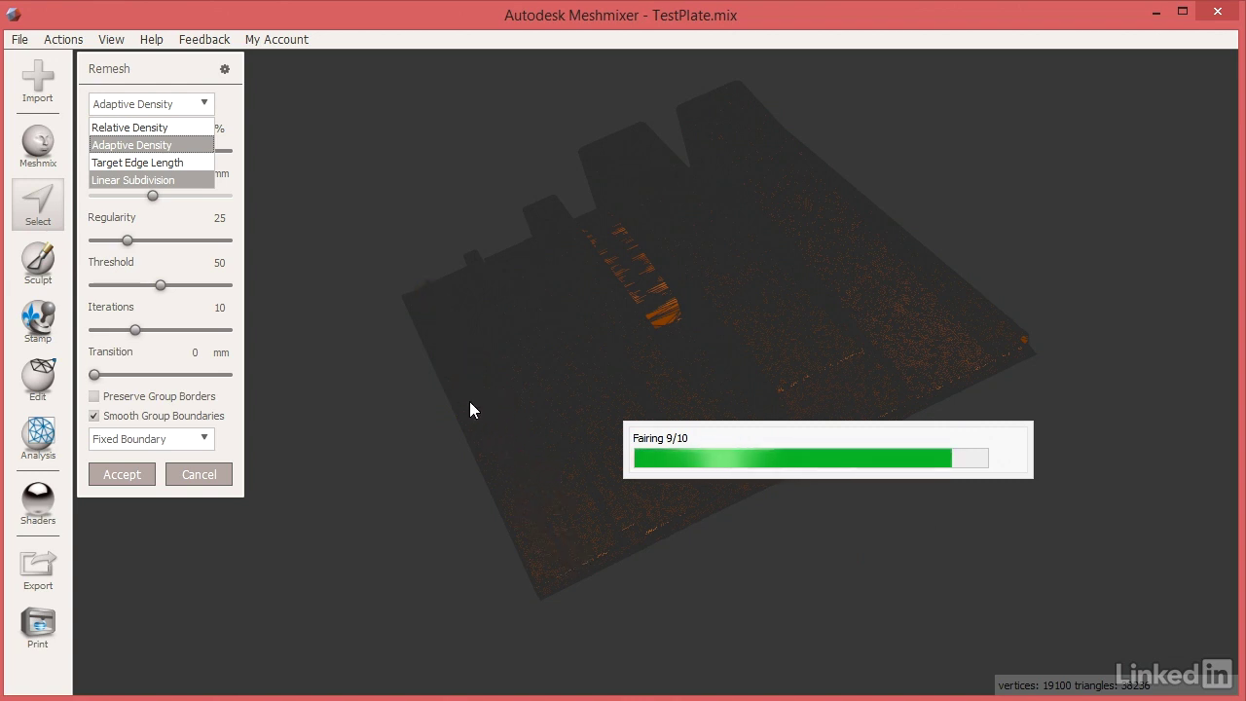
right_drag(581, 499, 573, 540)
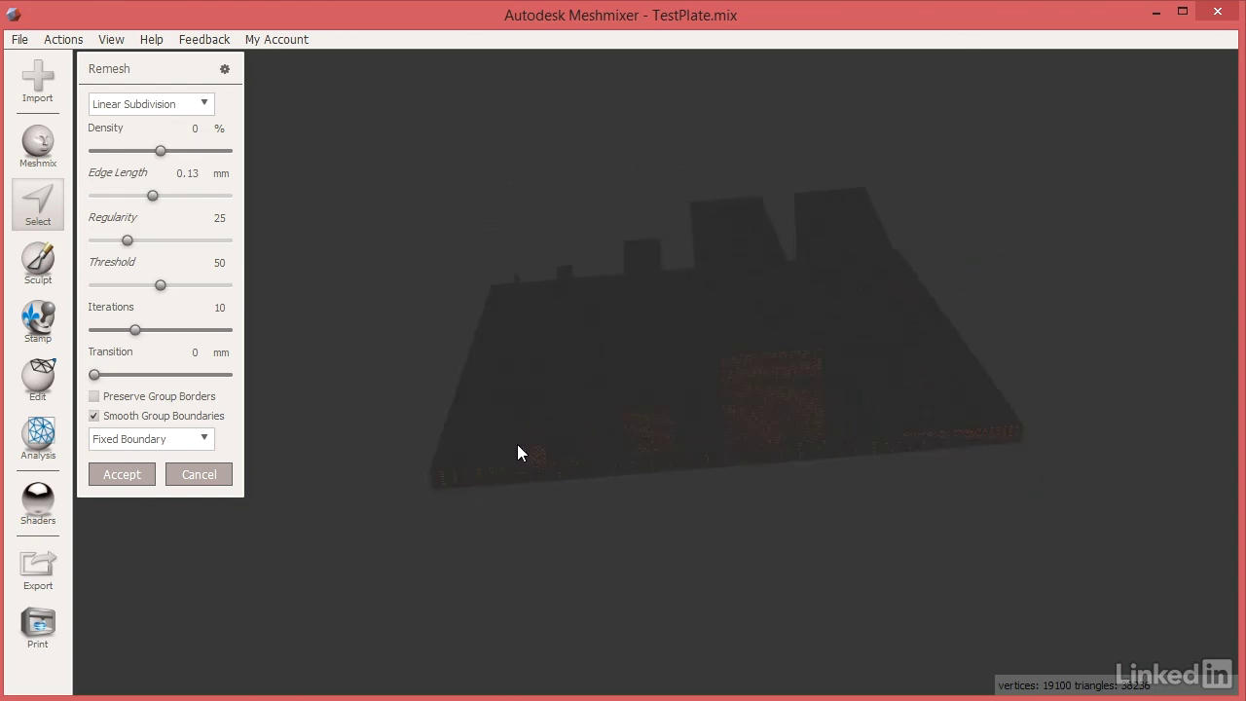
right_drag(517, 444, 501, 552)
right_drag(676, 390, 669, 444)
scroll(654, 469, up, 10)
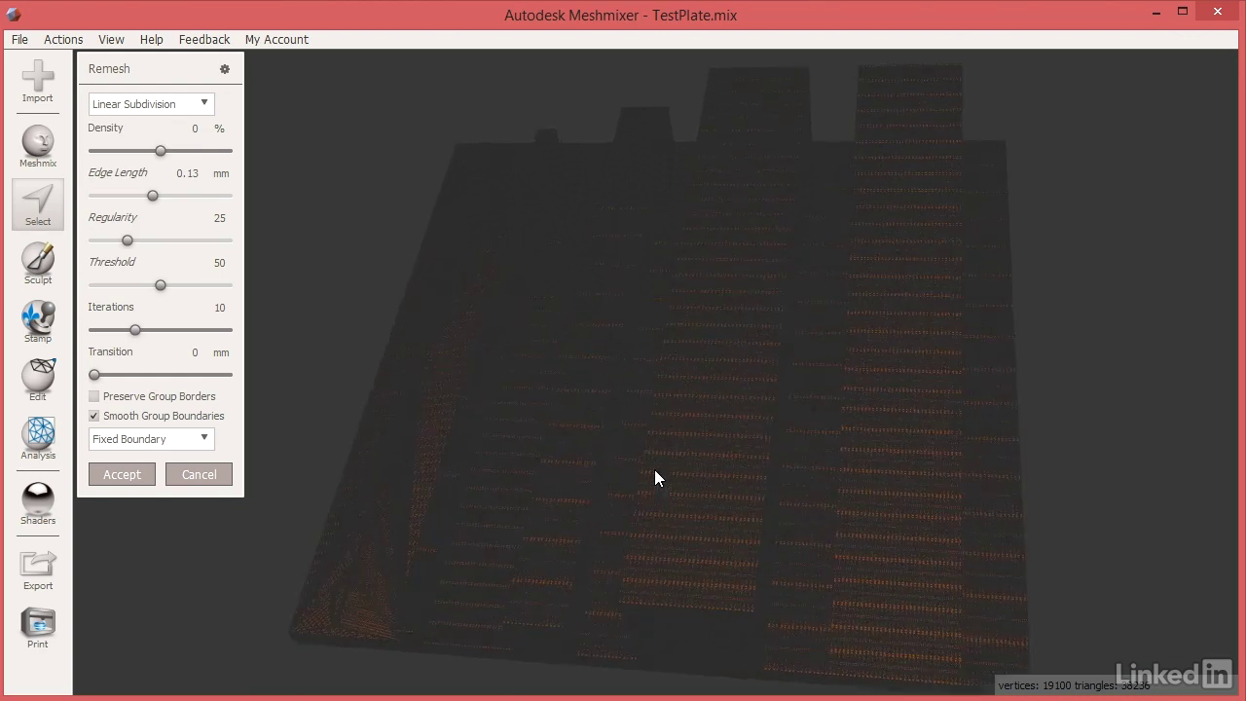
scroll(679, 519, up, 2)
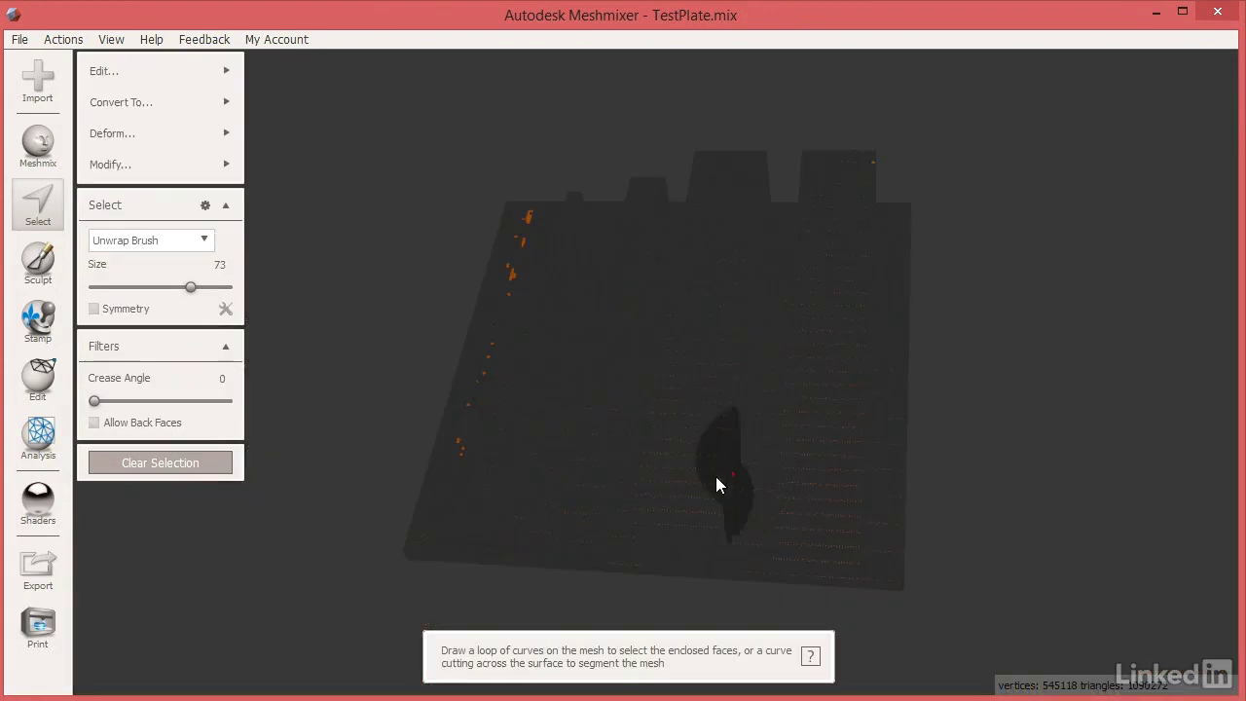
- Clear the stray face selection and leave selection mode
drag(718, 481, 708, 478)
right_drag(705, 478, 779, 384)
click(137, 462)
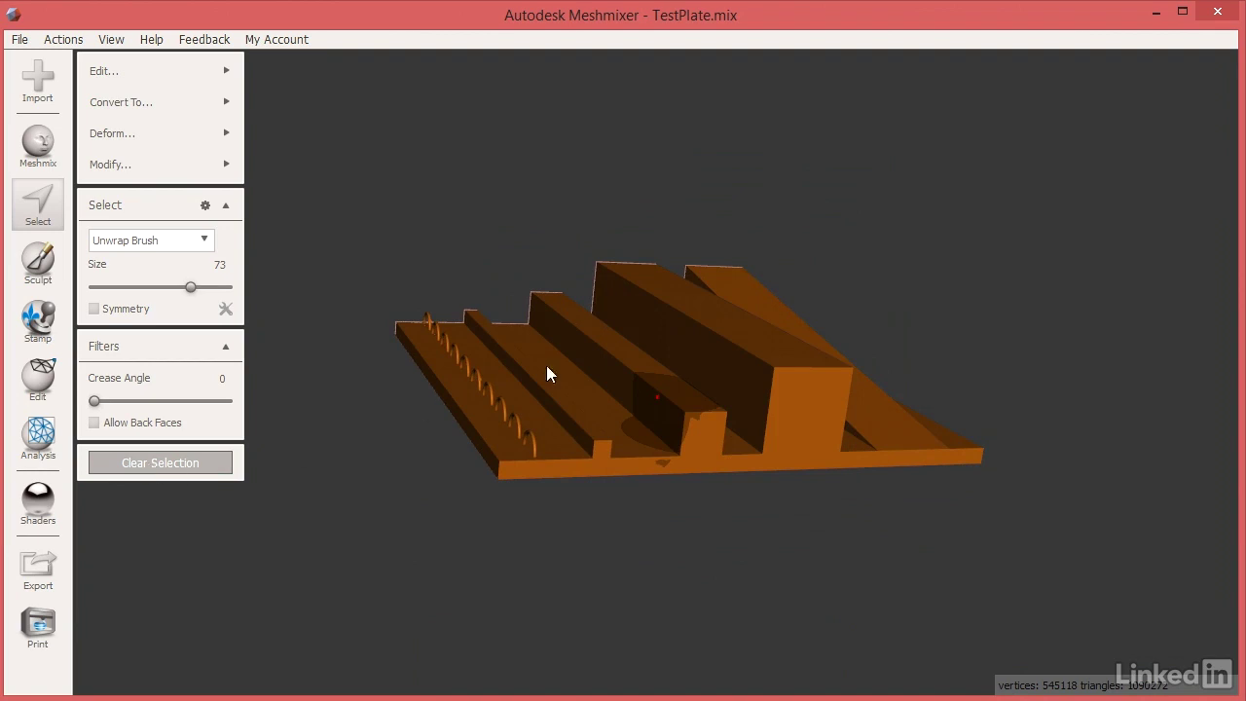
key(Escape)
- Check the dense triangle mesh in wireframe, then return to shaded display
right_drag(643, 301, 628, 411)
key(w)
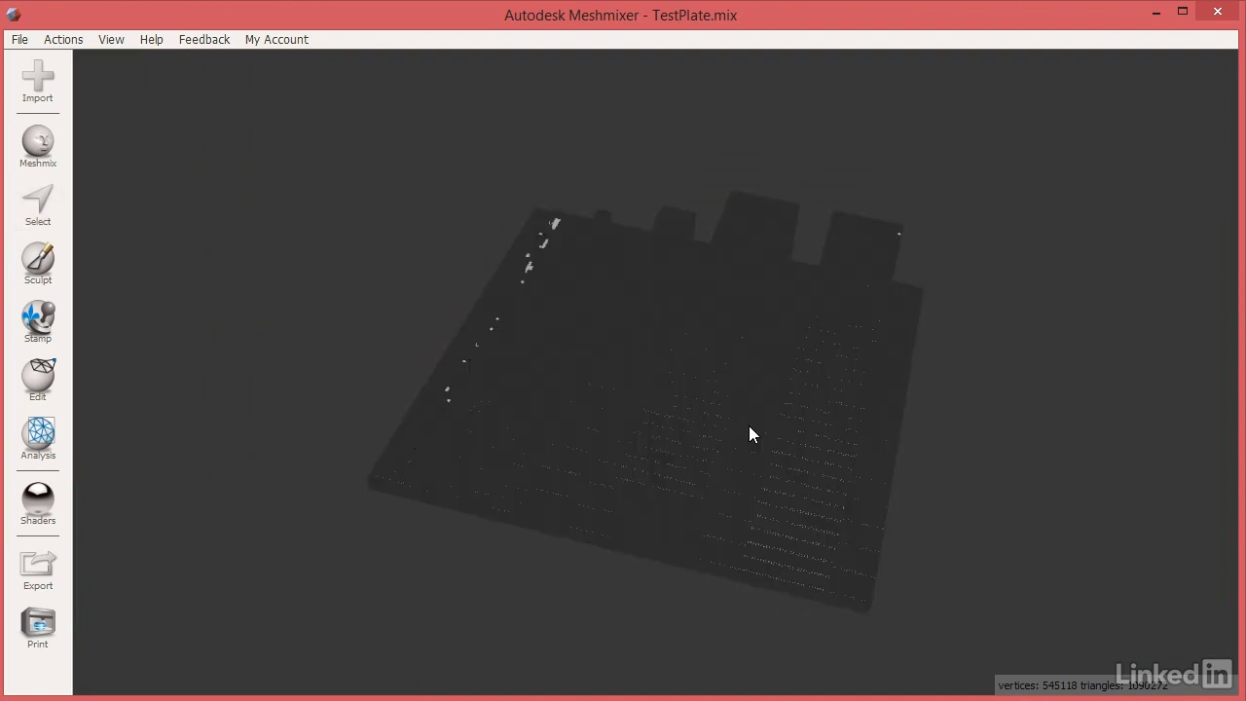
scroll(759, 457, up, 5)
scroll(777, 478, up, 8)
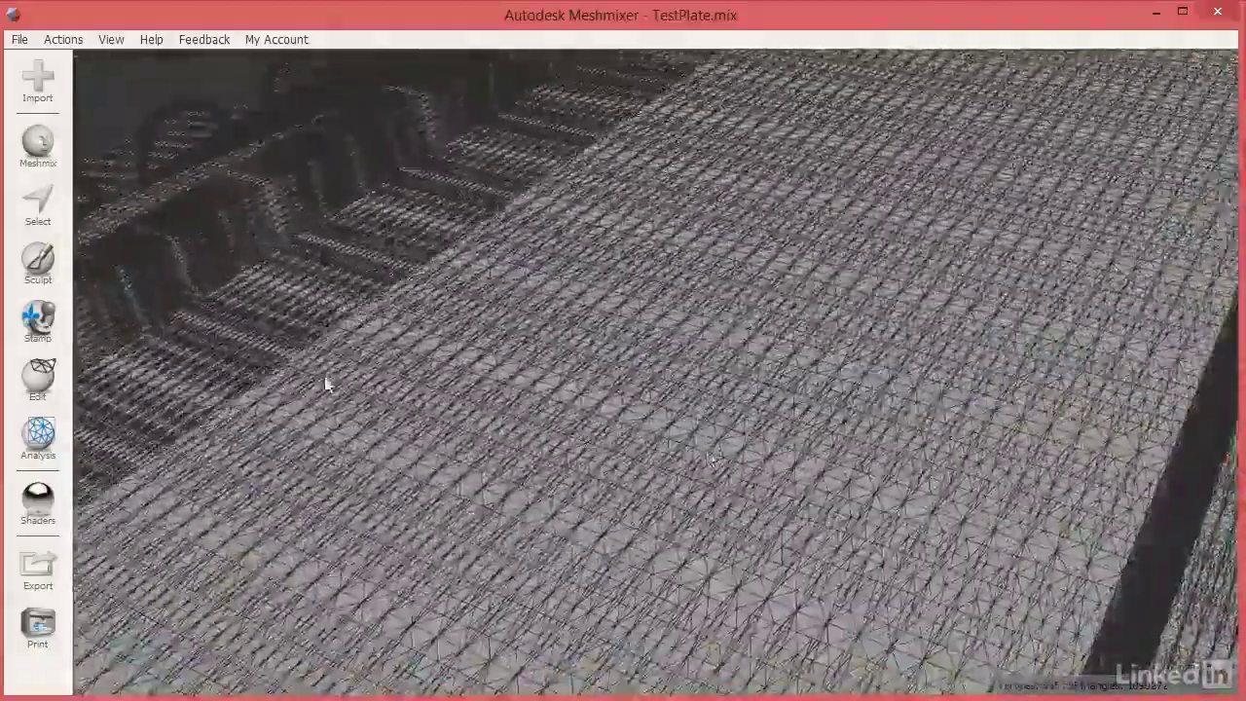
right_drag(188, 356, 388, 478)
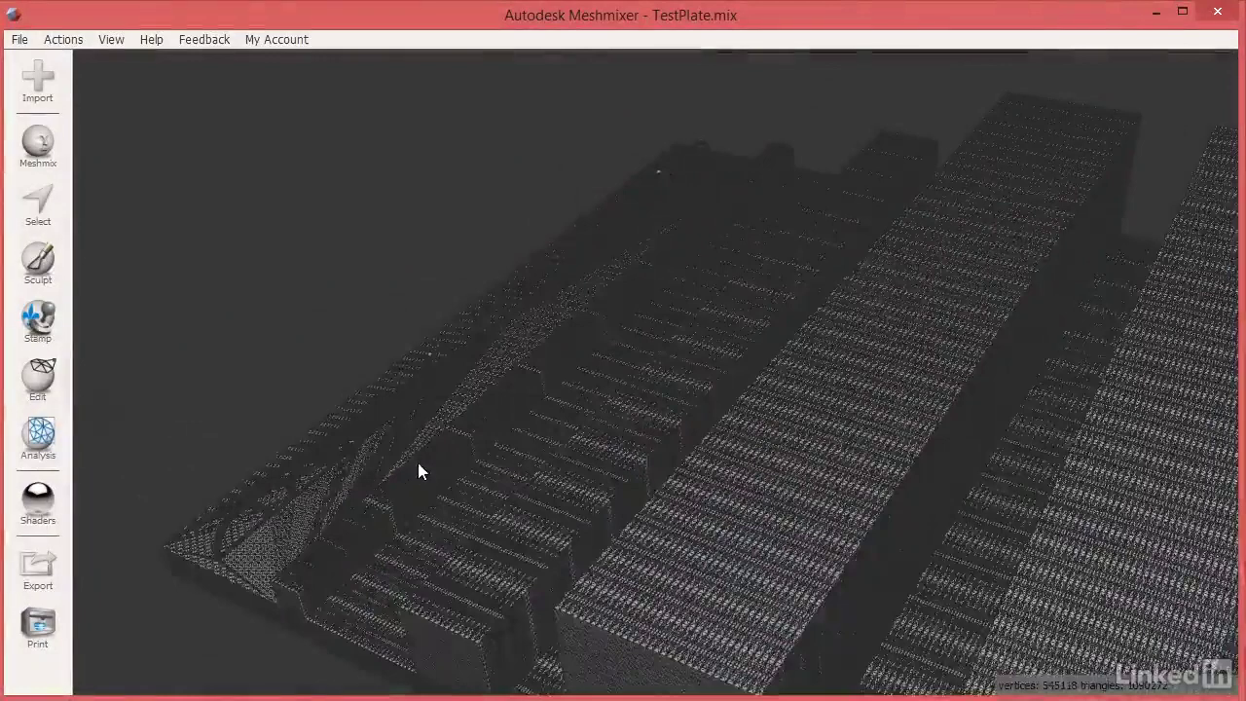
key(w)
right_drag(467, 467, 247, 379)
- Shrink the sculpt brush to size 50 and dent the raised block with a stroke
click(36, 261)
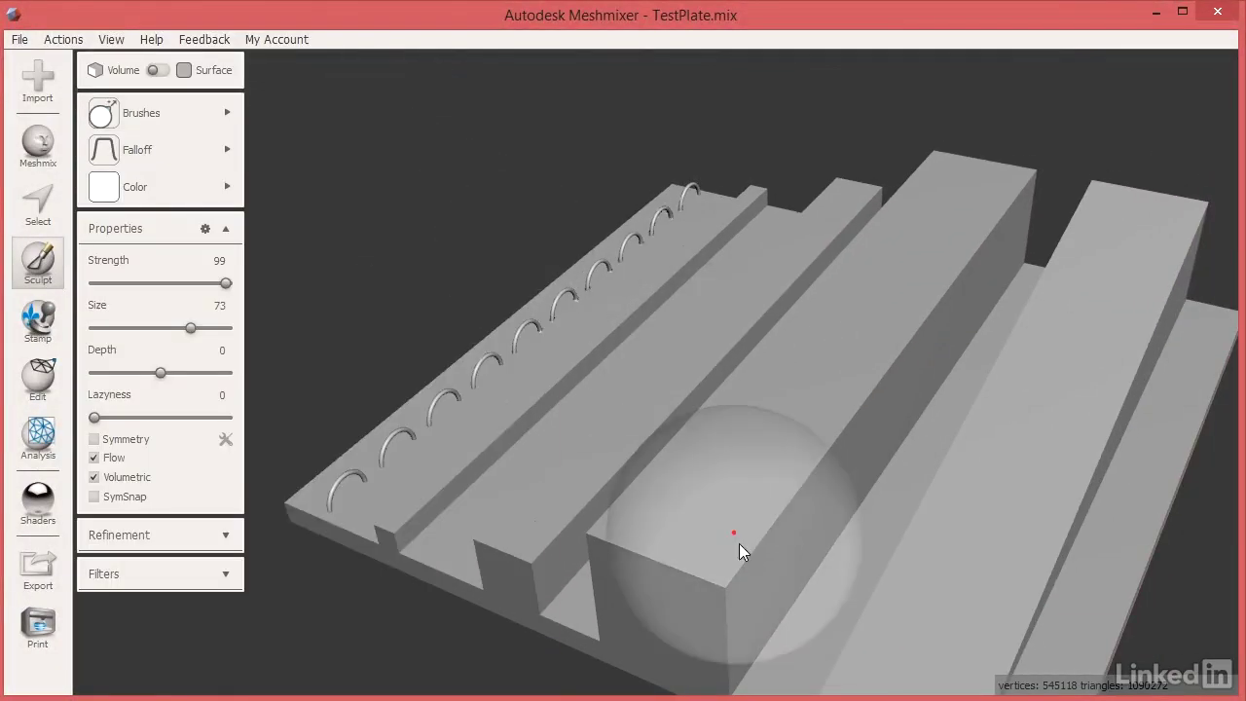
key(bracketleft)
key(bracketleft)
key(bracketleft)
key(bracketleft)
key(bracketleft)
key(bracketleft)
key(bracketleft)
key(bracketleft)
key(bracketleft)
key(bracketleft)
key(bracketleft)
key(bracketleft)
key(bracketleft)
key(bracketleft)
key(bracketleft)
key(bracketleft)
key(bracketleft)
key(bracketleft)
key(bracketleft)
key(bracketleft)
key(bracketleft)
key(bracketleft)
key(bracketleft)
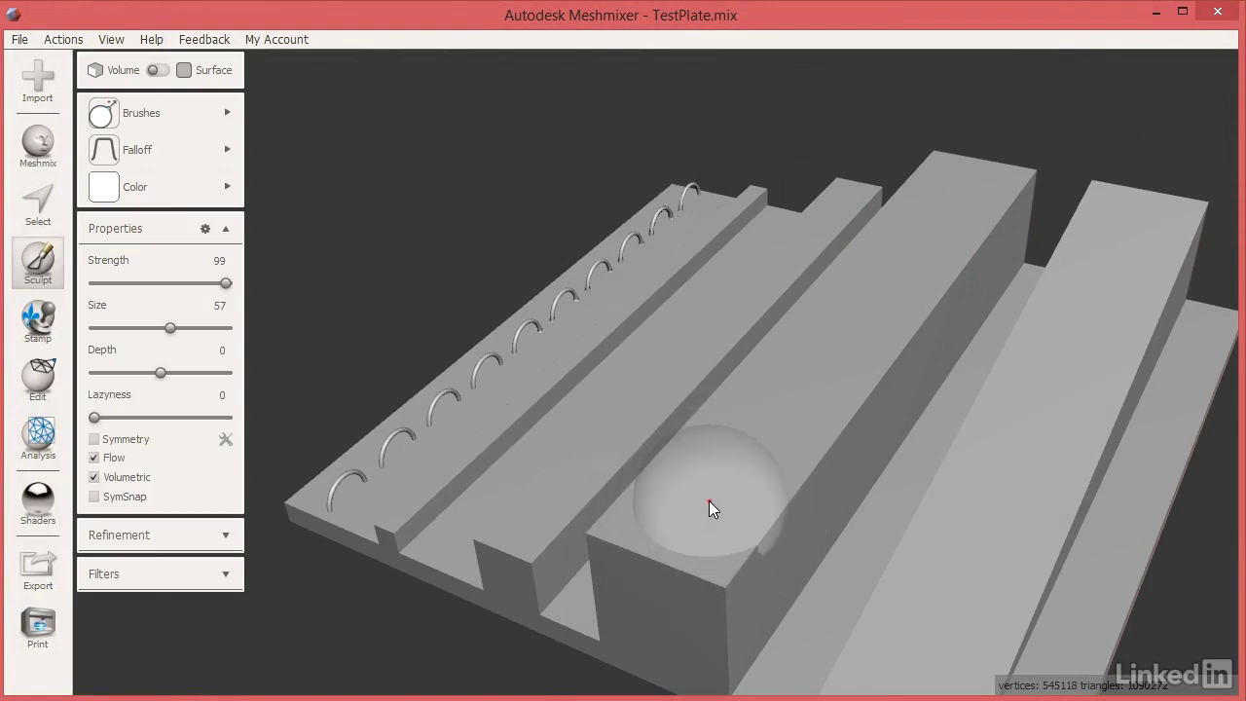
mouse_move(707, 491)
mouse_down()
mouse_move(797, 362)
mouse_move(718, 468)
mouse_move(803, 380)
mouse_move(747, 447)
mouse_move(775, 417)
mouse_move(778, 407)
mouse_move(680, 507)
mouse_move(706, 387)
mouse_move(619, 551)
mouse_move(701, 528)
mouse_move(884, 264)
mouse_move(835, 339)
mouse_move(878, 280)
mouse_move(820, 330)
mouse_up()
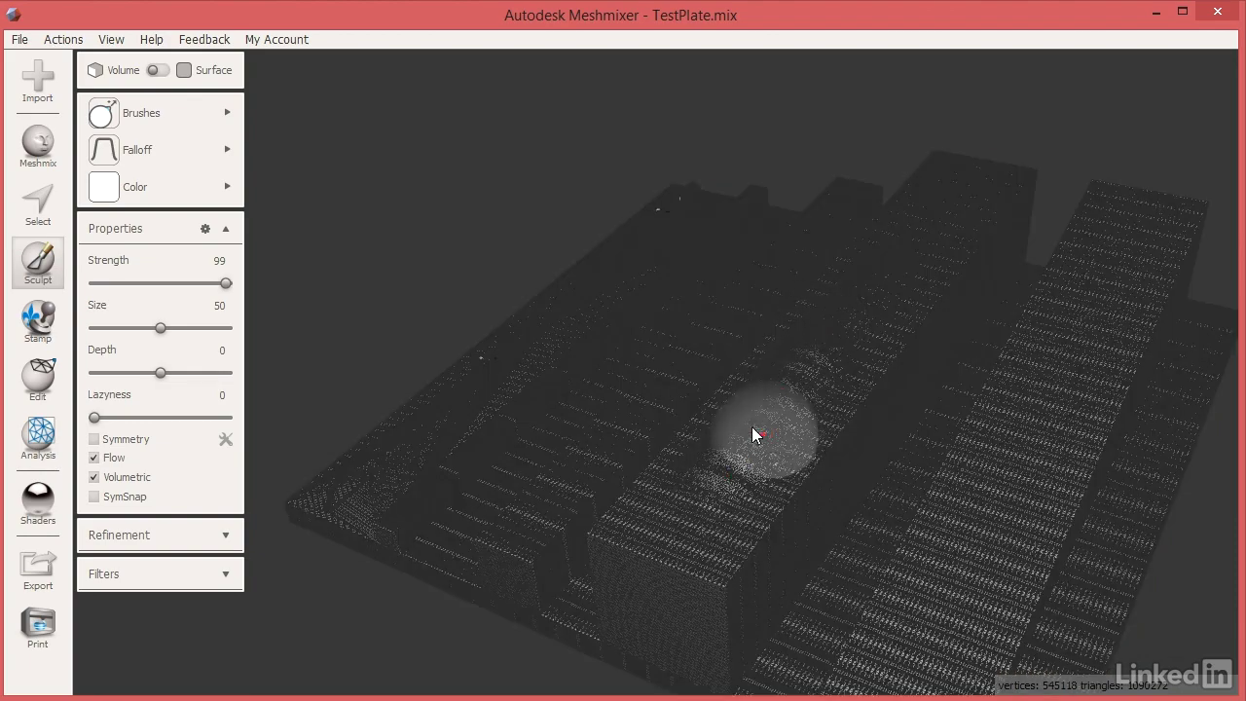
mouse_move(750, 431)
right_down()
mouse_move(759, 390)
mouse_move(676, 392)
mouse_move(691, 430)
mouse_move(759, 429)
mouse_move(803, 402)
mouse_move(715, 437)
mouse_move(695, 481)
right_up()
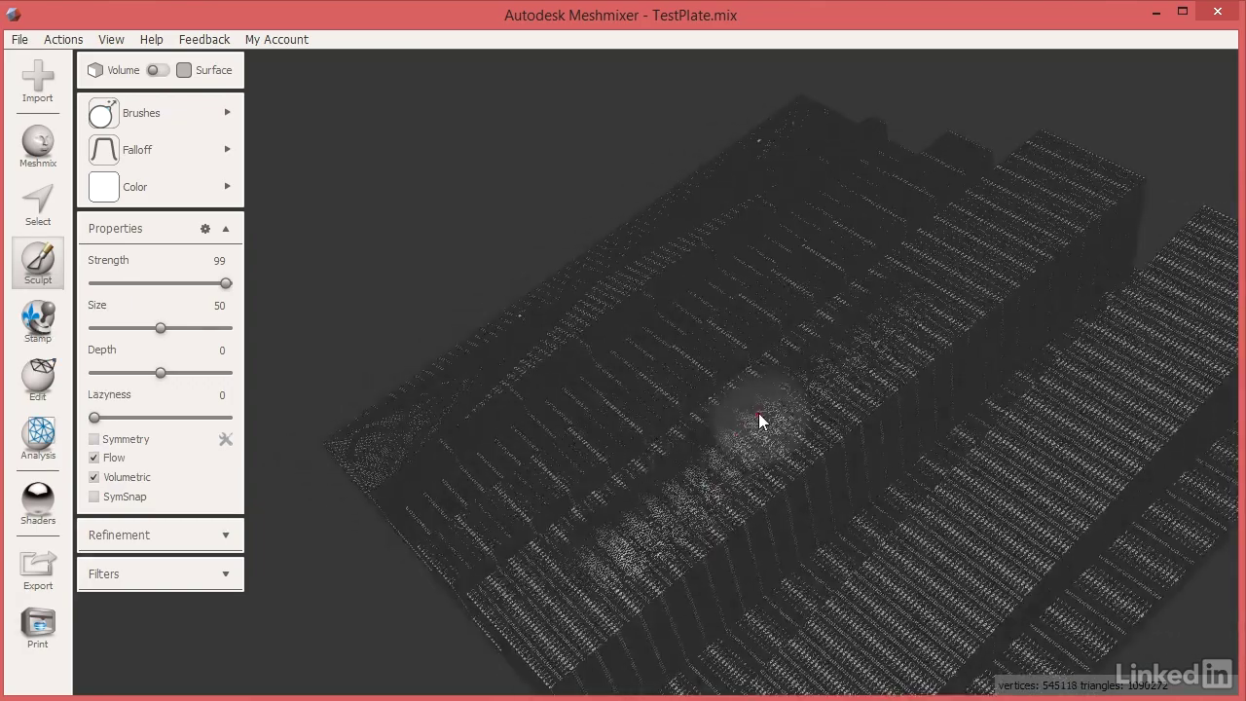
- Set Refine to 86 and Reduce to 91, then sculpt a raised blob along a ridge
click(225, 535)
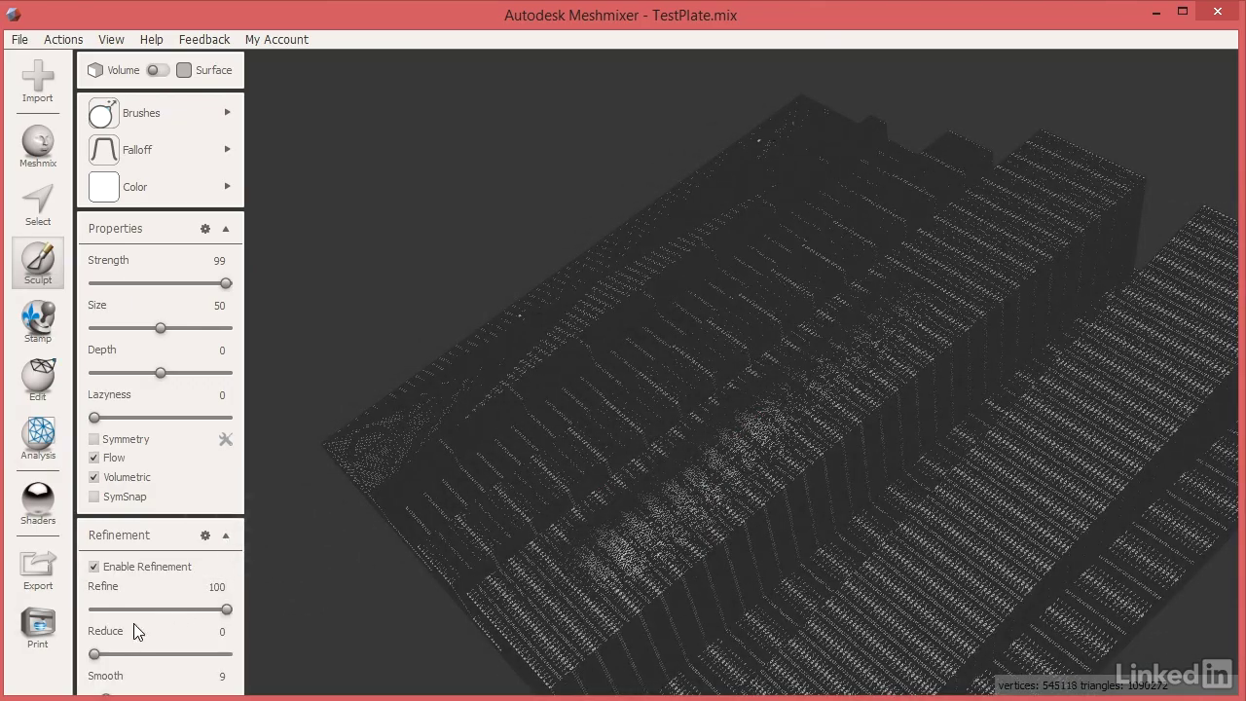
click(183, 608)
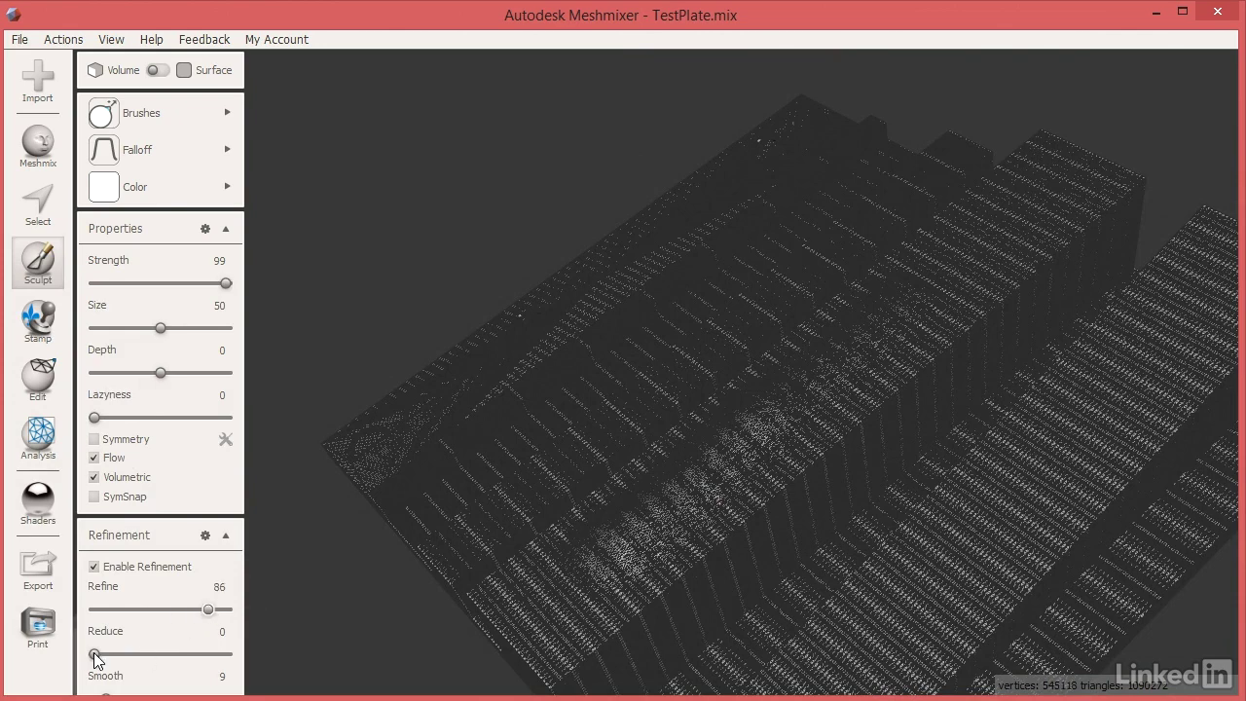
drag(94, 654, 250, 654)
mouse_move(597, 571)
mouse_down()
mouse_move(755, 431)
mouse_move(914, 338)
mouse_move(1036, 208)
mouse_move(848, 297)
mouse_move(727, 393)
mouse_move(529, 620)
mouse_move(526, 579)
mouse_move(706, 441)
mouse_move(655, 563)
mouse_move(581, 675)
mouse_move(659, 587)
mouse_move(622, 653)
mouse_move(995, 366)
mouse_move(760, 535)
mouse_move(633, 676)
mouse_move(761, 568)
mouse_move(930, 386)
mouse_move(986, 359)
mouse_move(733, 560)
mouse_move(682, 616)
mouse_move(1056, 303)
mouse_move(937, 401)
mouse_move(678, 420)
mouse_up()
mouse_move(677, 420)
right_down()
mouse_move(843, 362)
mouse_move(857, 423)
mouse_move(834, 495)
mouse_move(728, 618)
right_up()
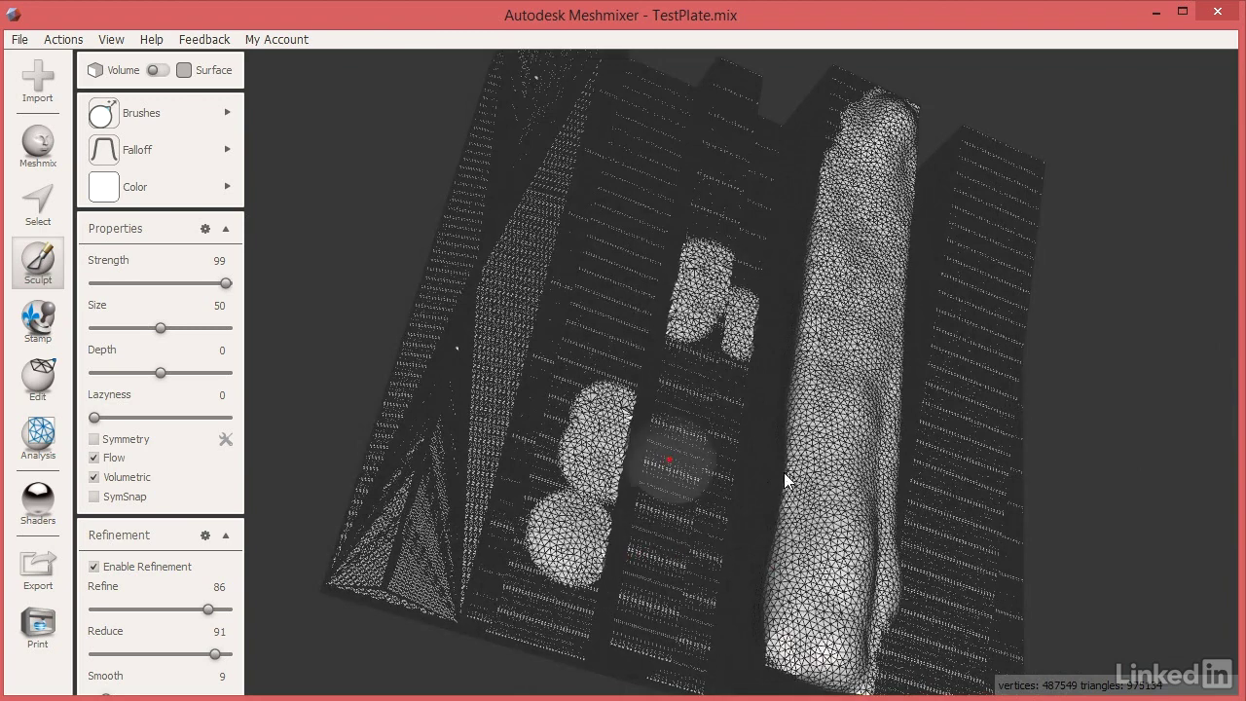